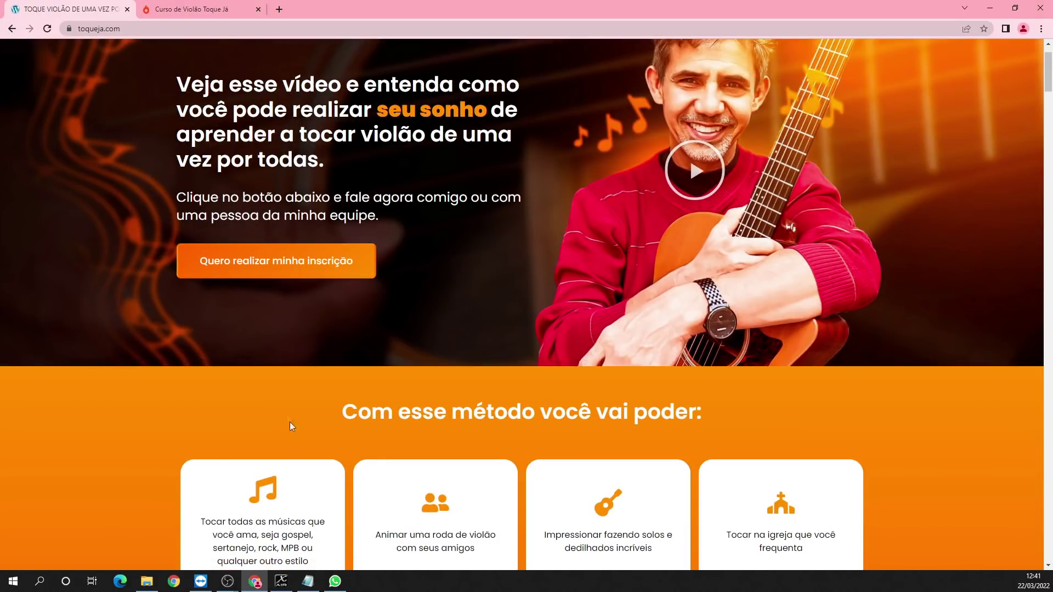
# Step: Check the phone-number note and the toqueja.com domain, then switch to the Curso de Violão Toque Já tab
pyautogui.click(315, 583)
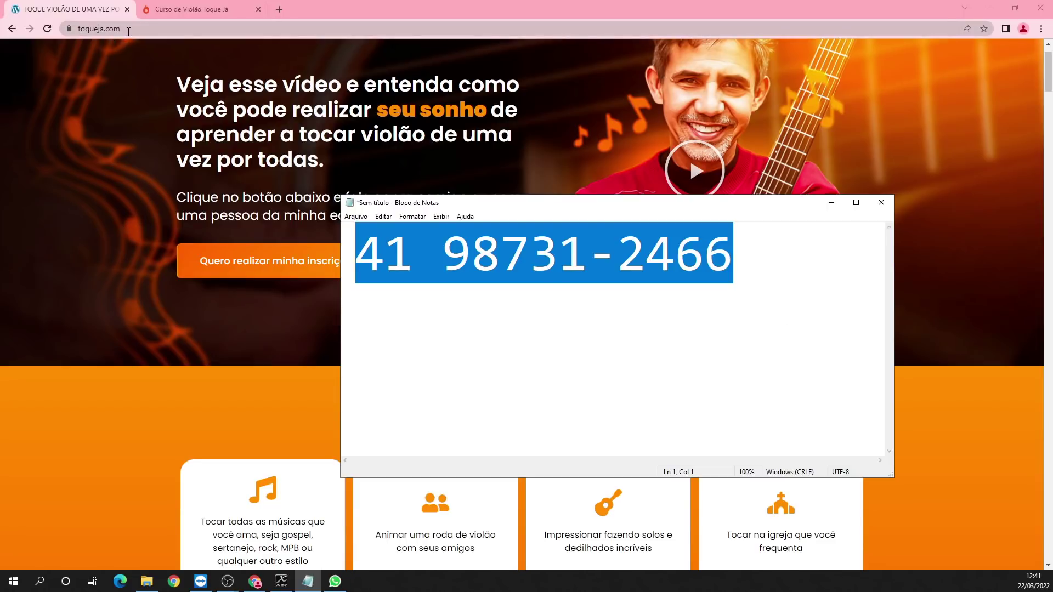
pyautogui.click(129, 28)
pyautogui.moveTo(145, 28); pyautogui.dragTo(105, 29)
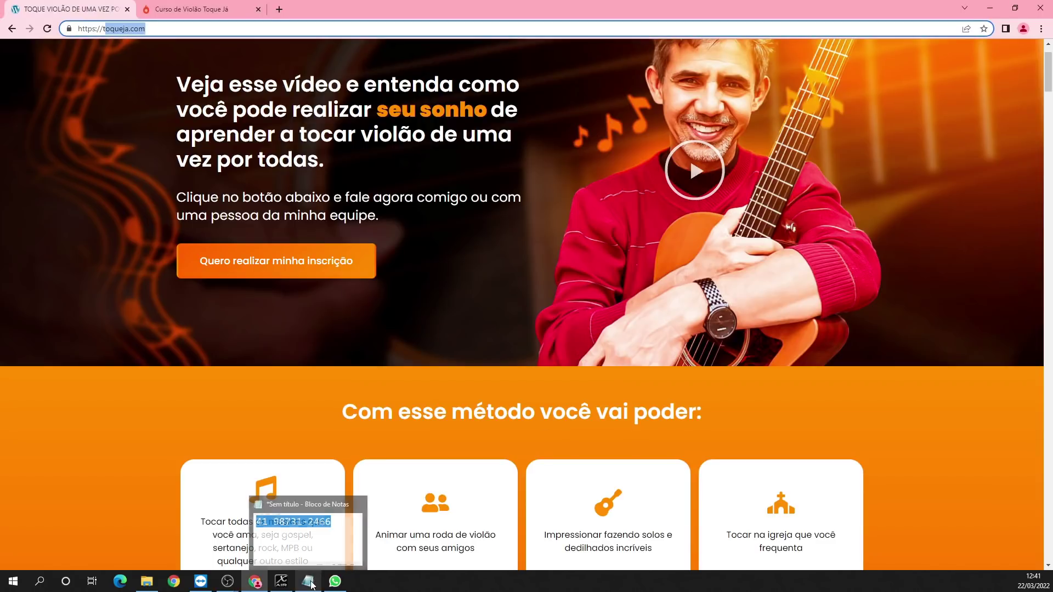
pyautogui.click(311, 585)
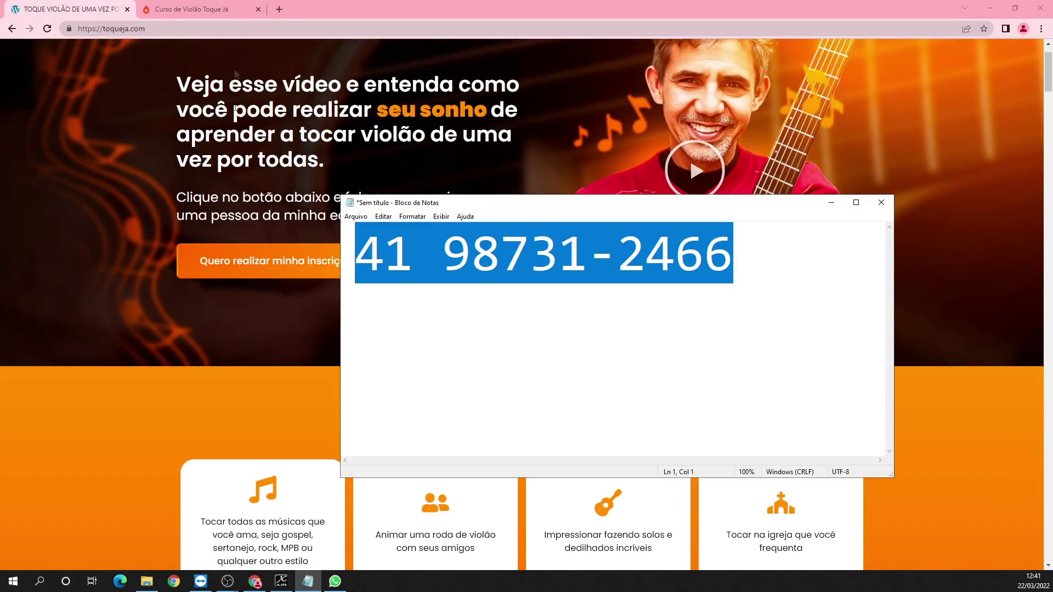
pyautogui.click(203, 12)
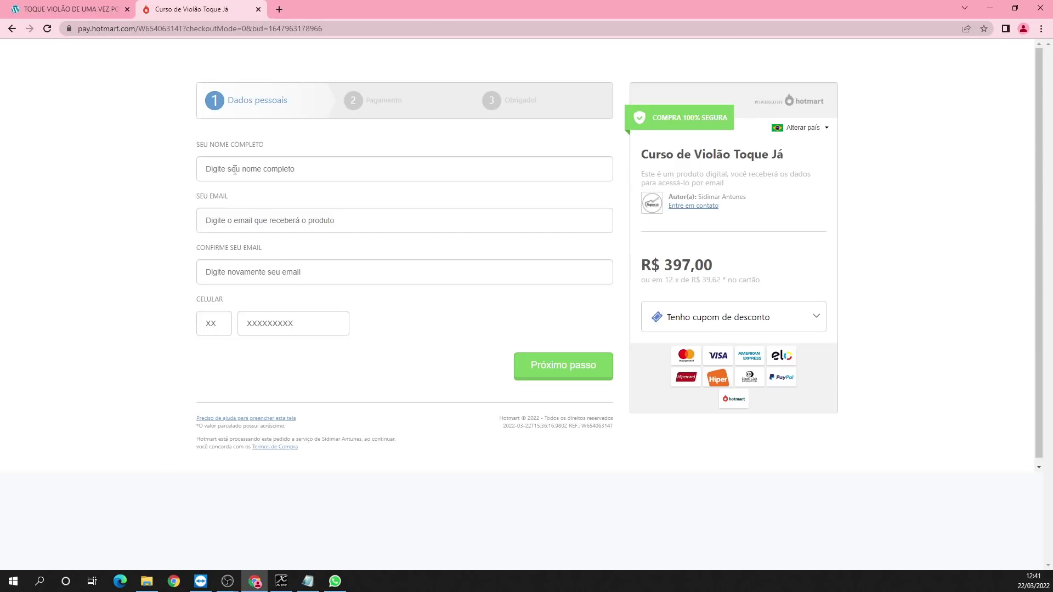
# Step: Enter the buyer's full name in 'Seu nome completo', correcting a typo
pyautogui.click(346, 170)
pyautogui.write('JOAO')
pyautogui.write('SILVA')
pyautogui.press('BackSpace')
pyautogui.press('BackSpace')
pyautogui.write('DA SILVA')
# Step: Begin typing the buyer's e-mail address in 'Seu email'
pyautogui.click(316, 219)
pyautogui.write('an')
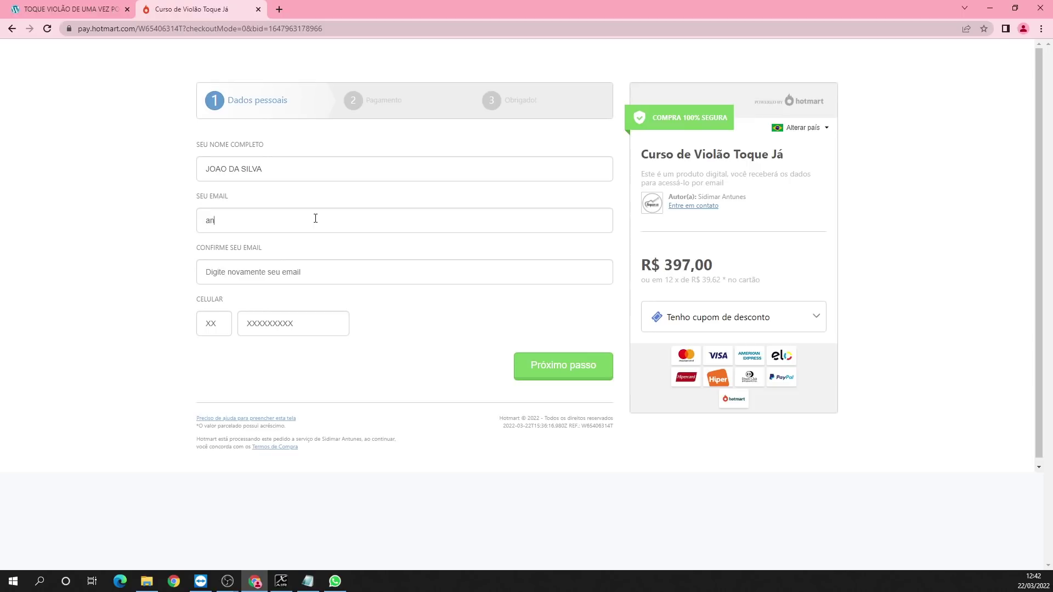
pyautogui.press('BackSpace')
pyautogui.press('BackSpace')
pyautogui.write('joaodasilva@')
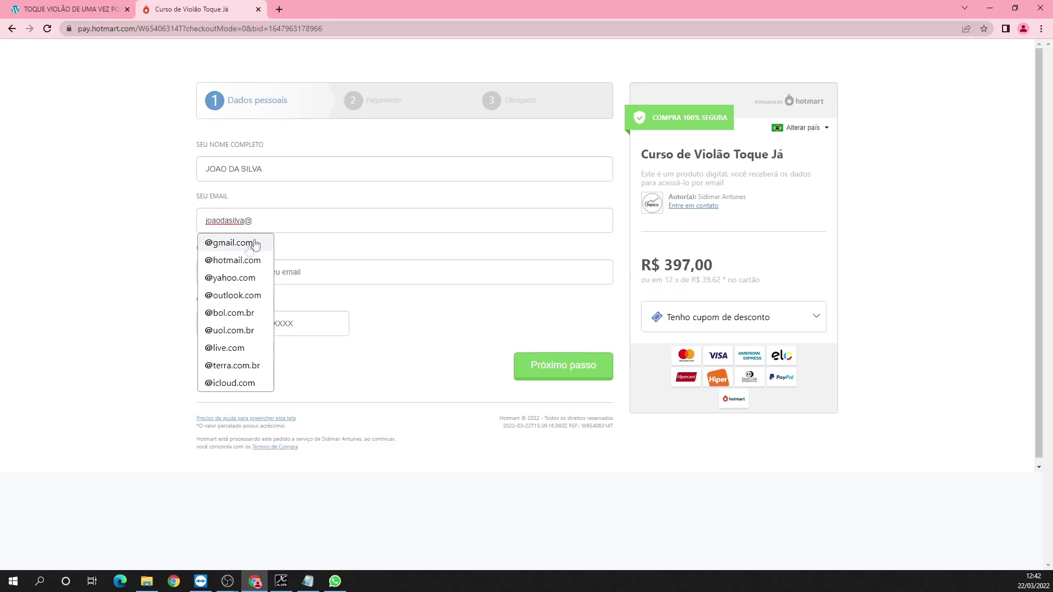
pyautogui.click(241, 245)
pyautogui.click(249, 278)
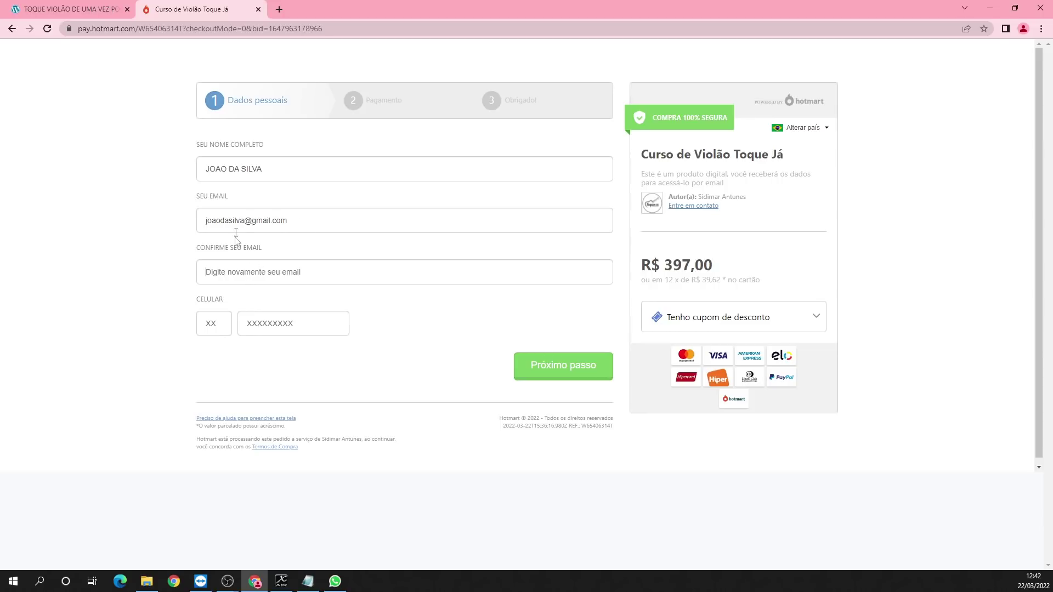
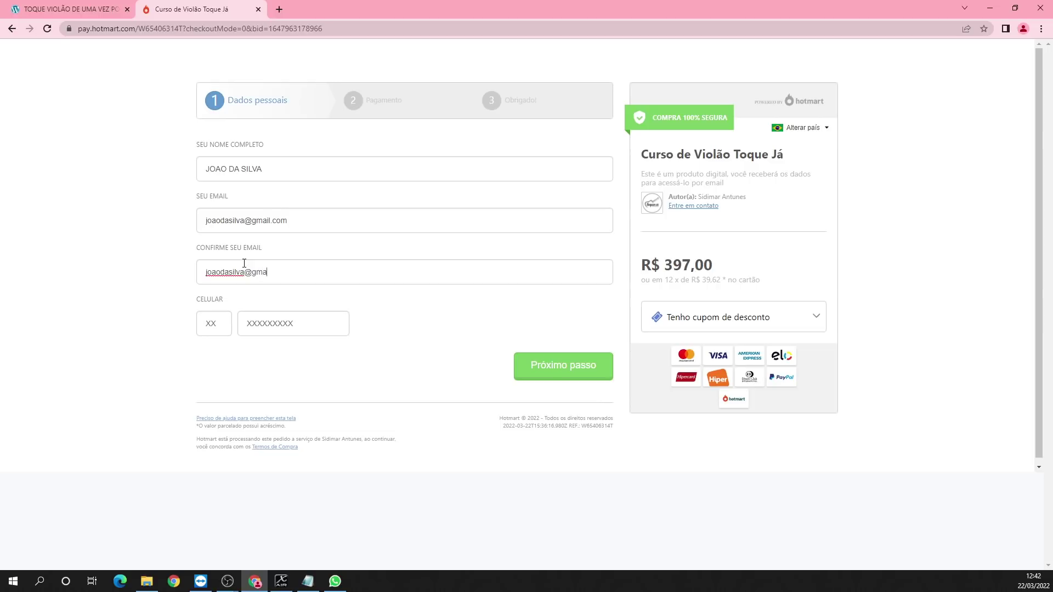
pyautogui.write('4')
# Step: Enter the buyer's mobile number in the Celular field
pyautogui.click(268, 328)
pyautogui.moveTo(643, 267); pyautogui.dragTo(728, 270)
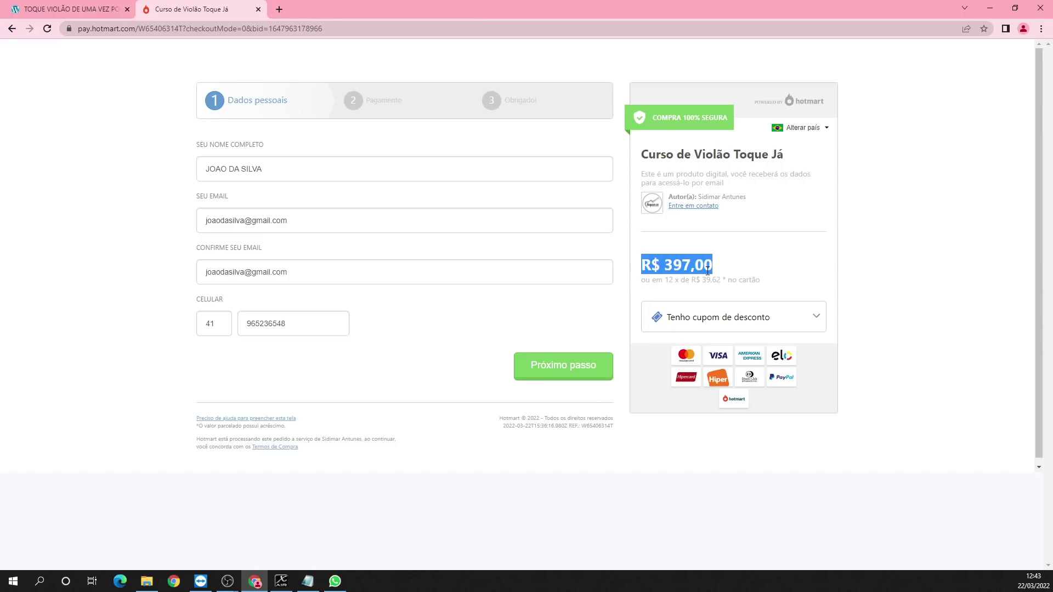
# Step: Reveal the discount coupon entry and fill in the suggested code TOQUEJÁ
pyautogui.click(758, 265)
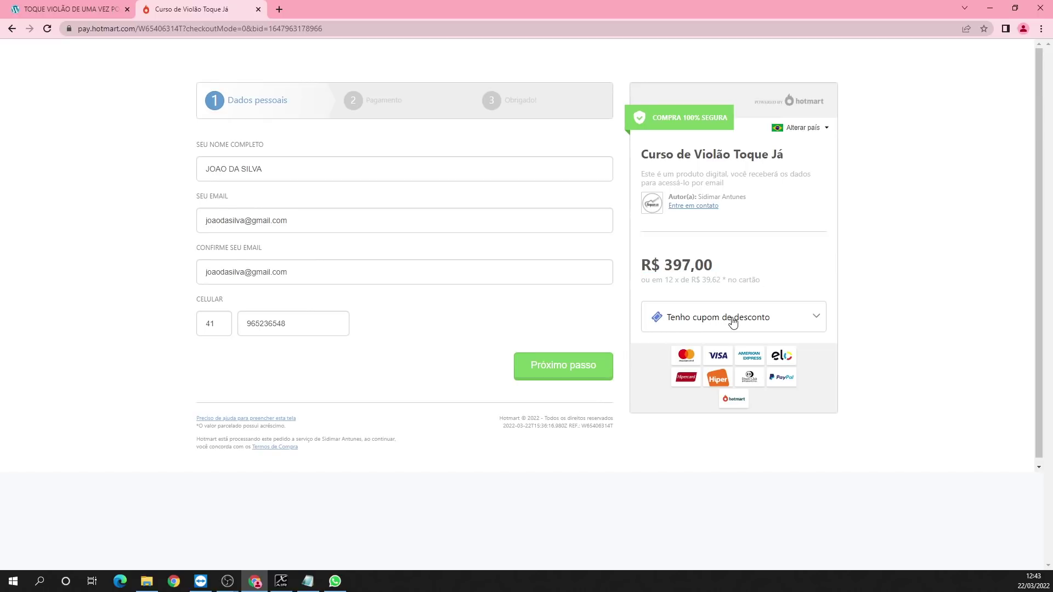
pyautogui.click(711, 318)
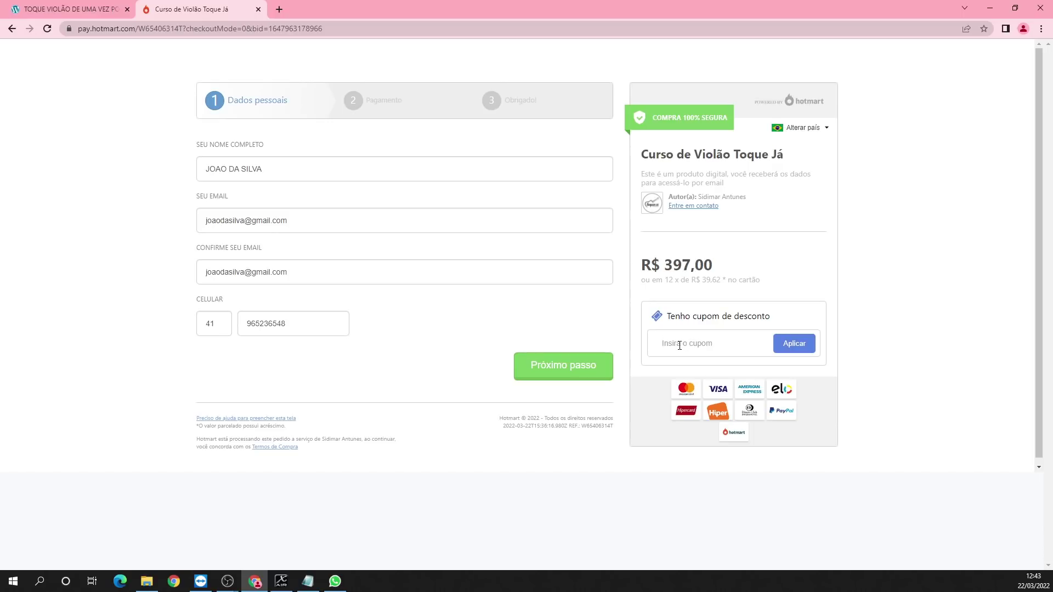
pyautogui.moveTo(665, 270); pyautogui.dragTo(713, 269)
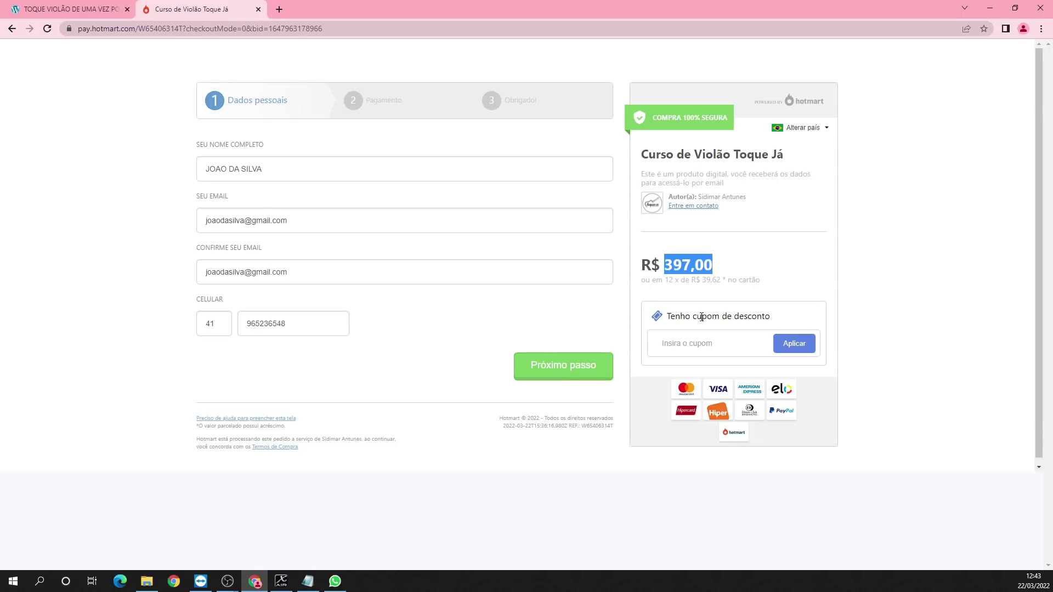
pyautogui.click(682, 344)
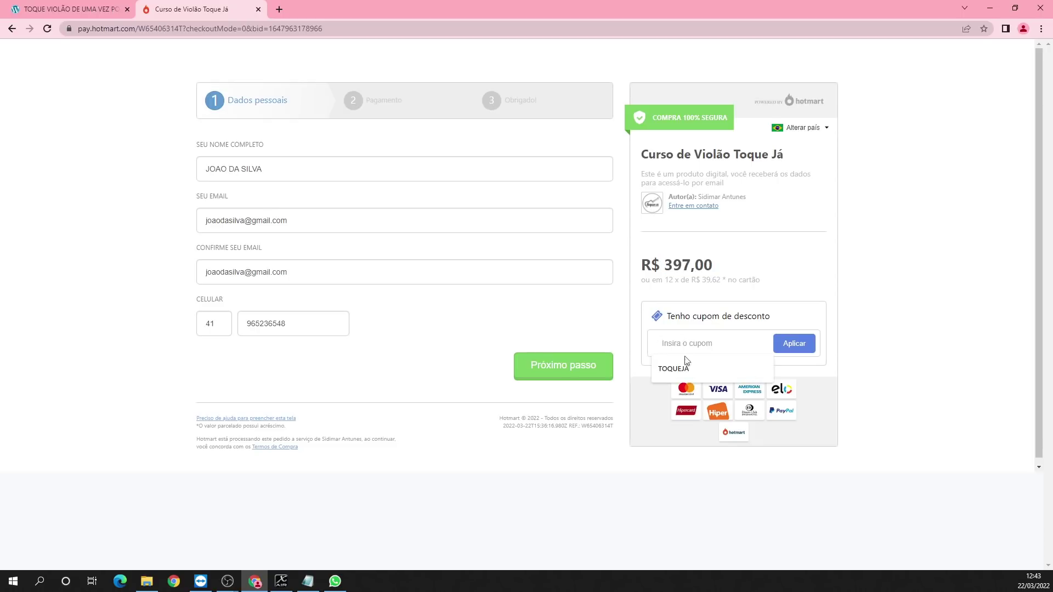
pyautogui.click(681, 370)
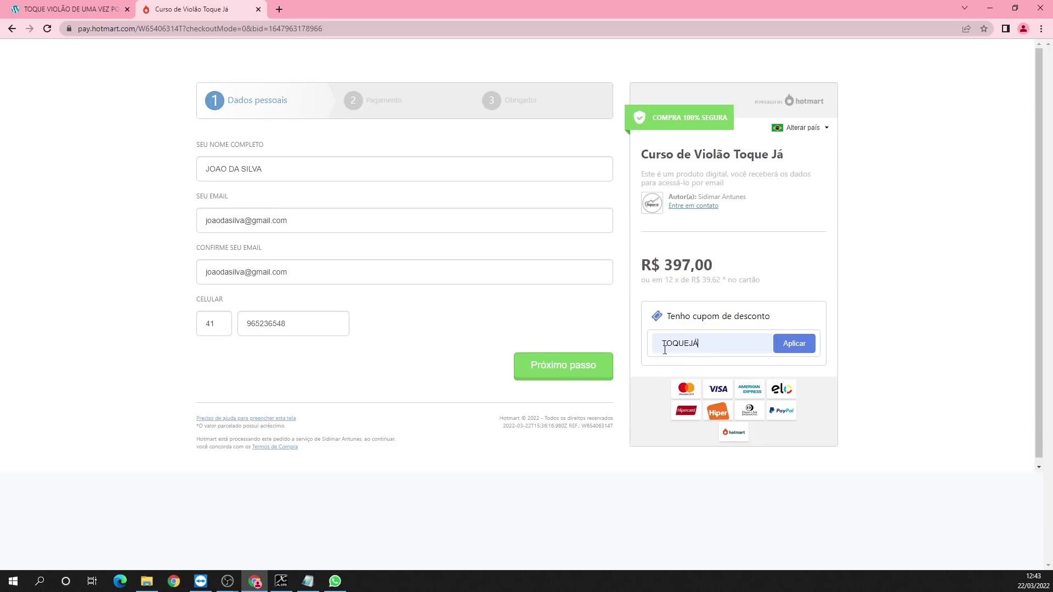
# Step: Check the TOQUEJÁ code and apply it, bringing the total to R$ 337,45
pyautogui.moveTo(661, 344); pyautogui.dragTo(704, 342)
pyautogui.click(700, 342)
pyautogui.moveTo(699, 342); pyautogui.dragTo(695, 342)
pyautogui.click(705, 344)
pyautogui.doubleClick(658, 344)
pyautogui.click(717, 344)
pyautogui.click(801, 346)
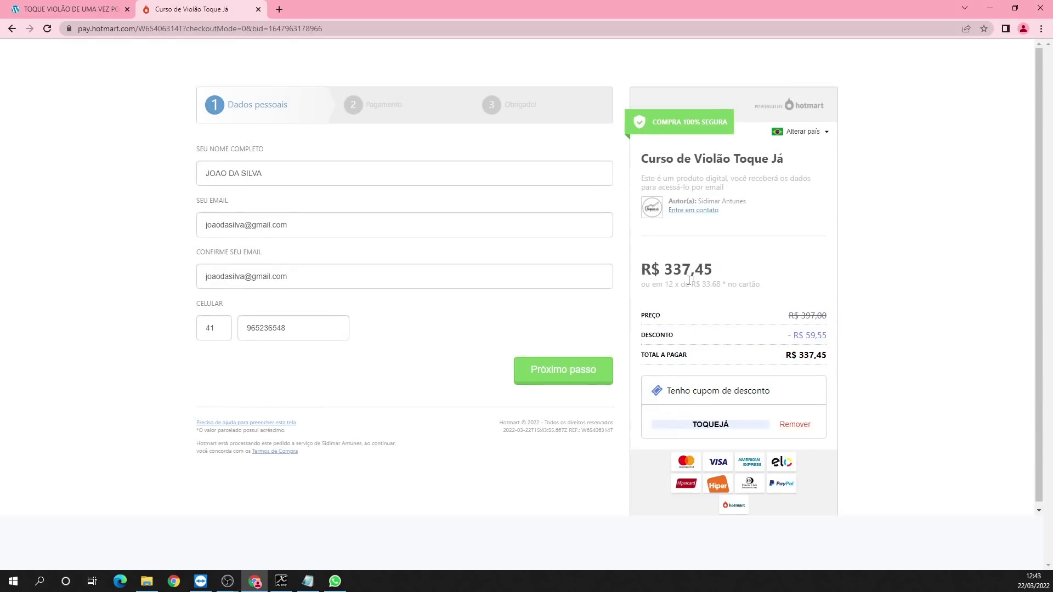
# Step: Note the discounted R$ 337,45 price and continue to the Pagamento step via Próximo passo
pyautogui.moveTo(663, 270); pyautogui.dragTo(712, 270)
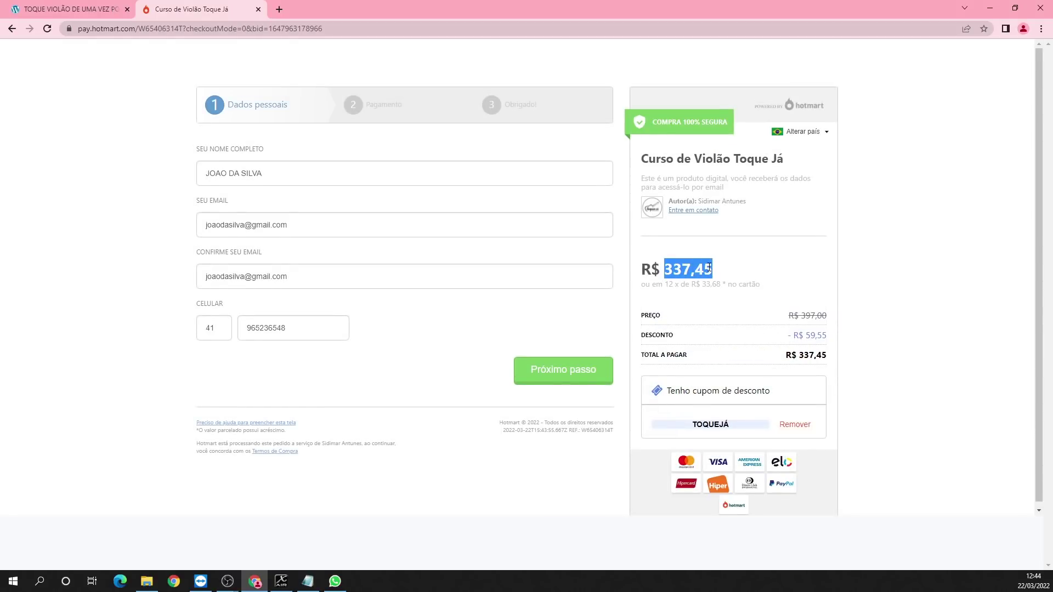
pyautogui.click(752, 283)
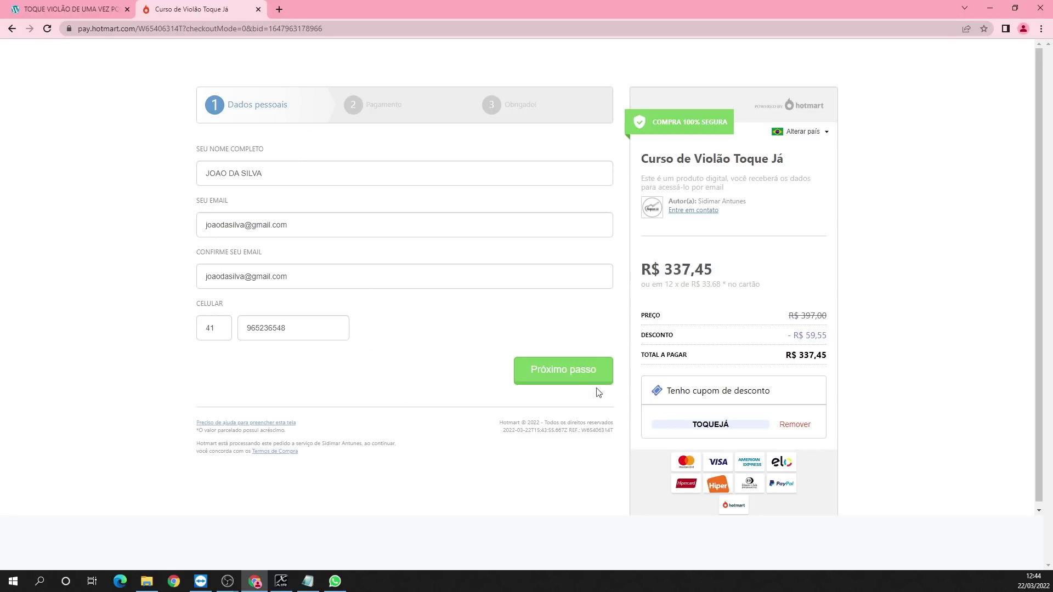
pyautogui.click(561, 377)
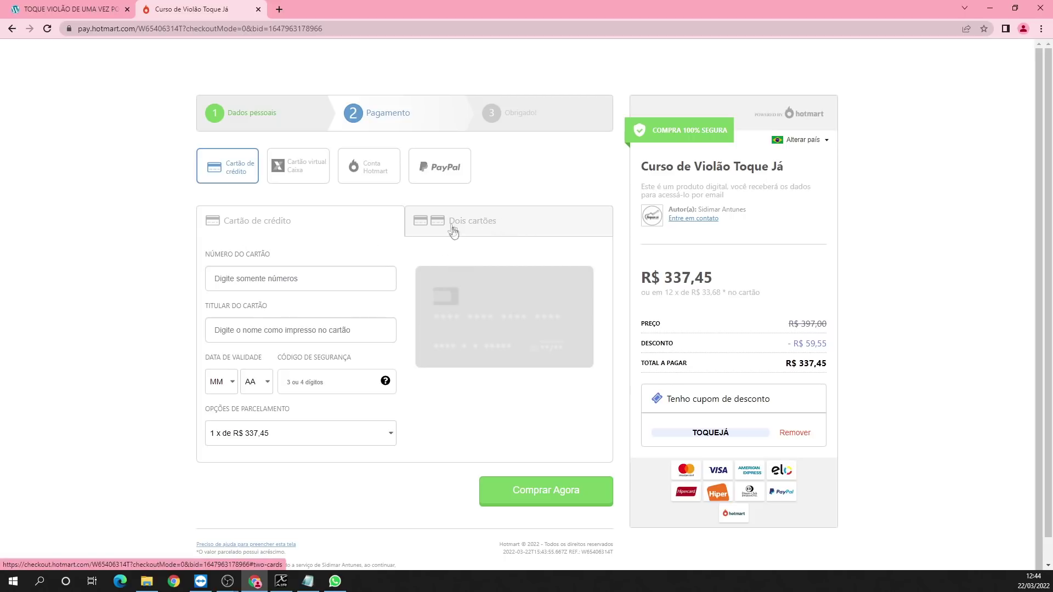
# Step: Enter the credit card number and fill the cardholder's name from the saved suggestion
pyautogui.click(244, 281)
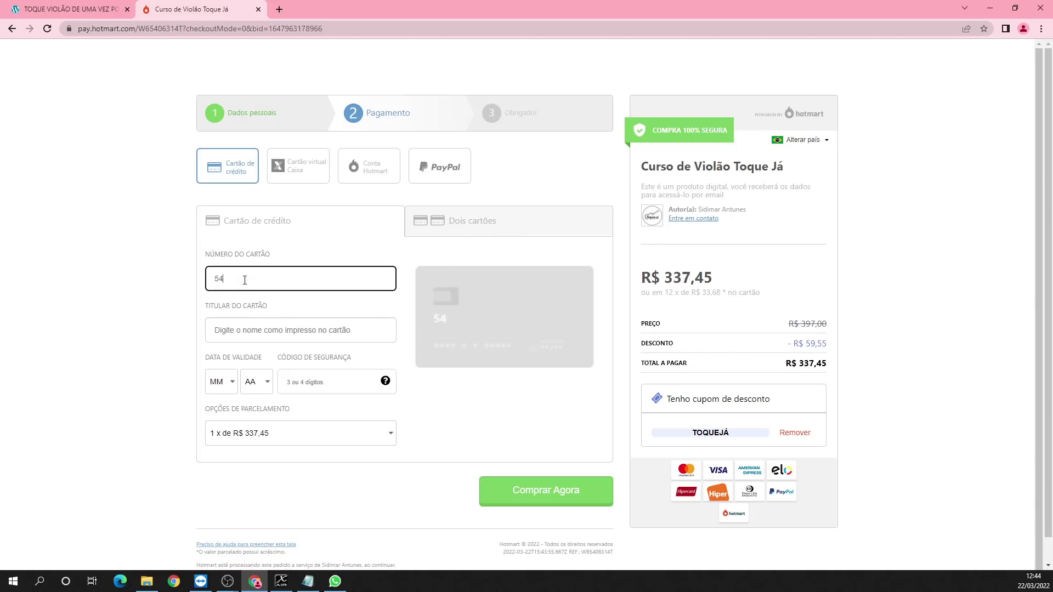
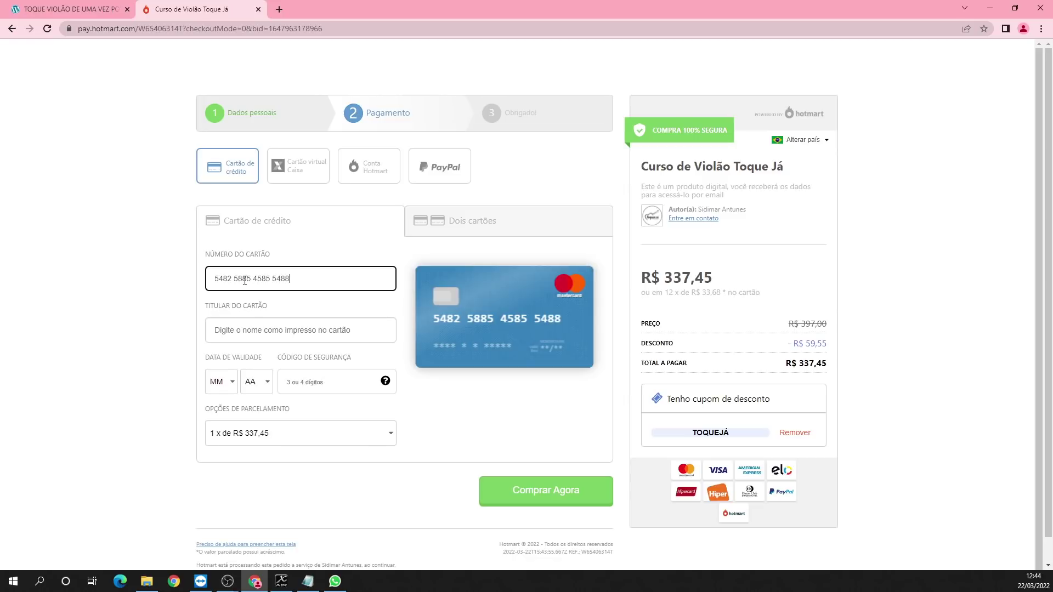
pyautogui.click(239, 329)
pyautogui.click(237, 360)
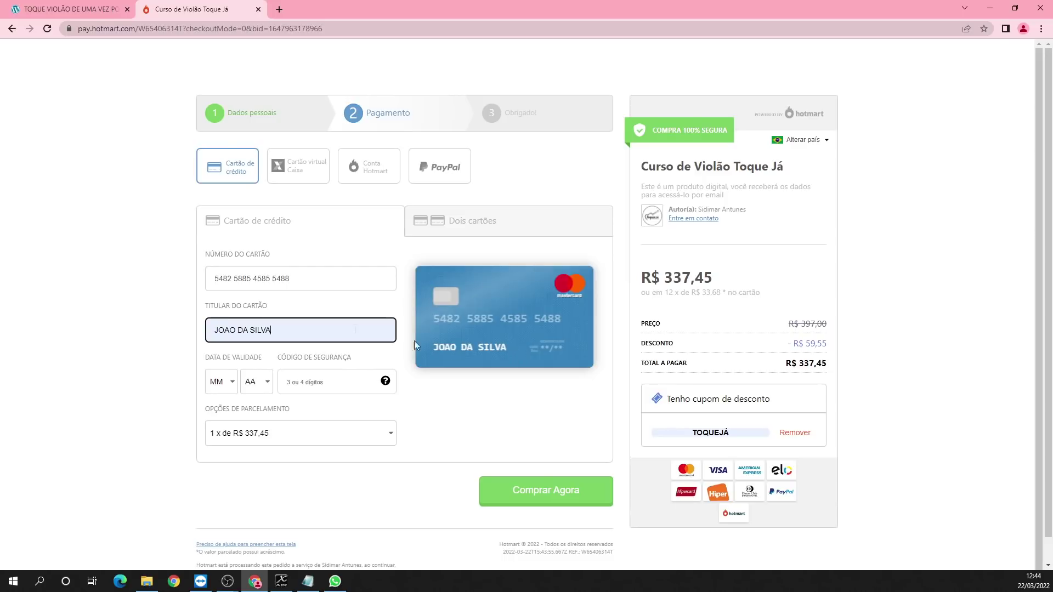
# Step: Set the card expiry date to month 06 and year 24
pyautogui.click(225, 391)
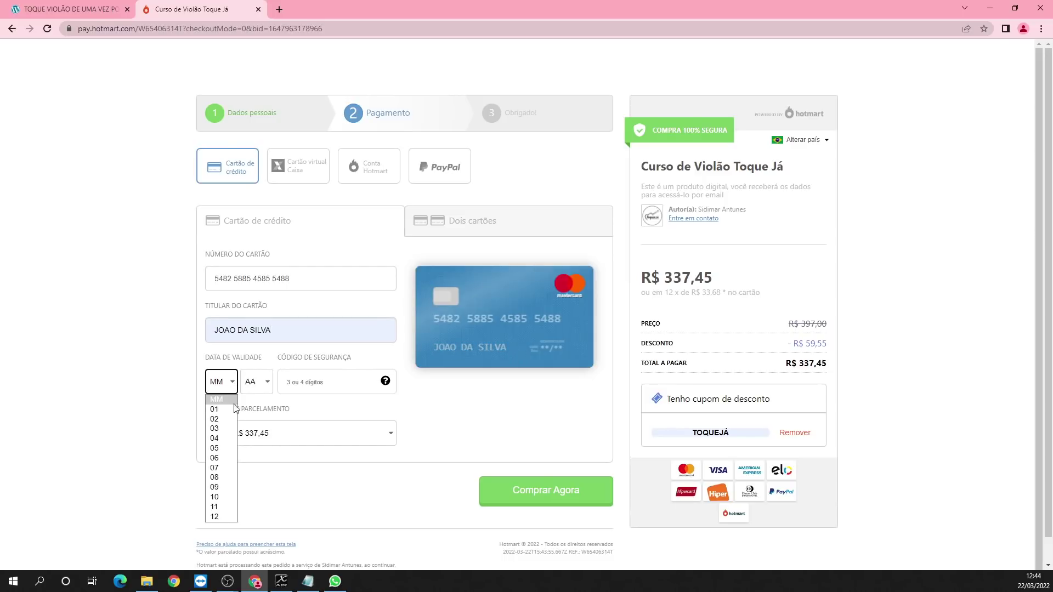
pyautogui.click(223, 460)
pyautogui.click(256, 382)
pyautogui.click(256, 209)
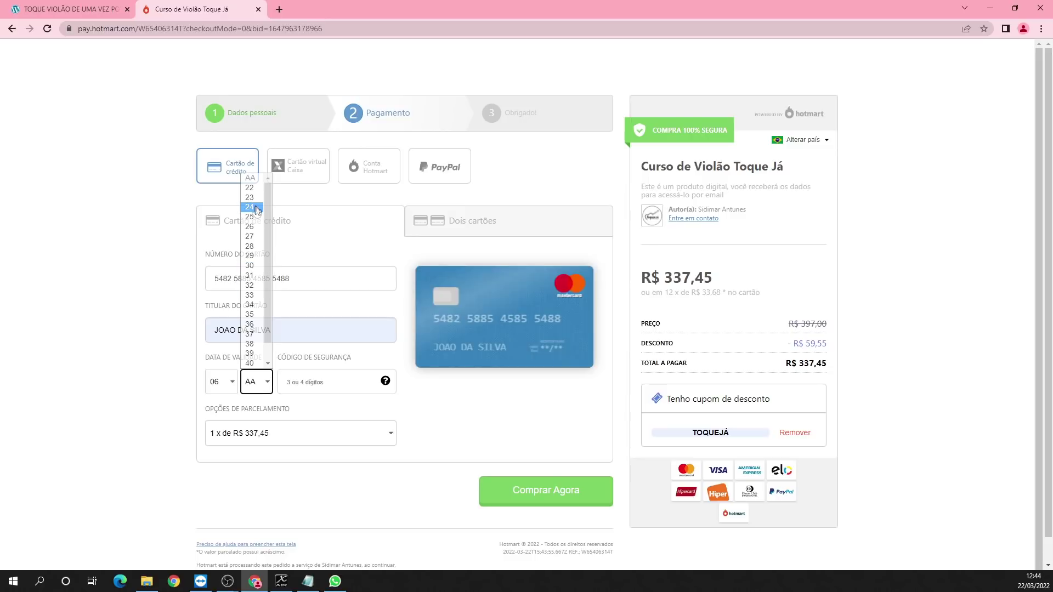
pyautogui.click(314, 384)
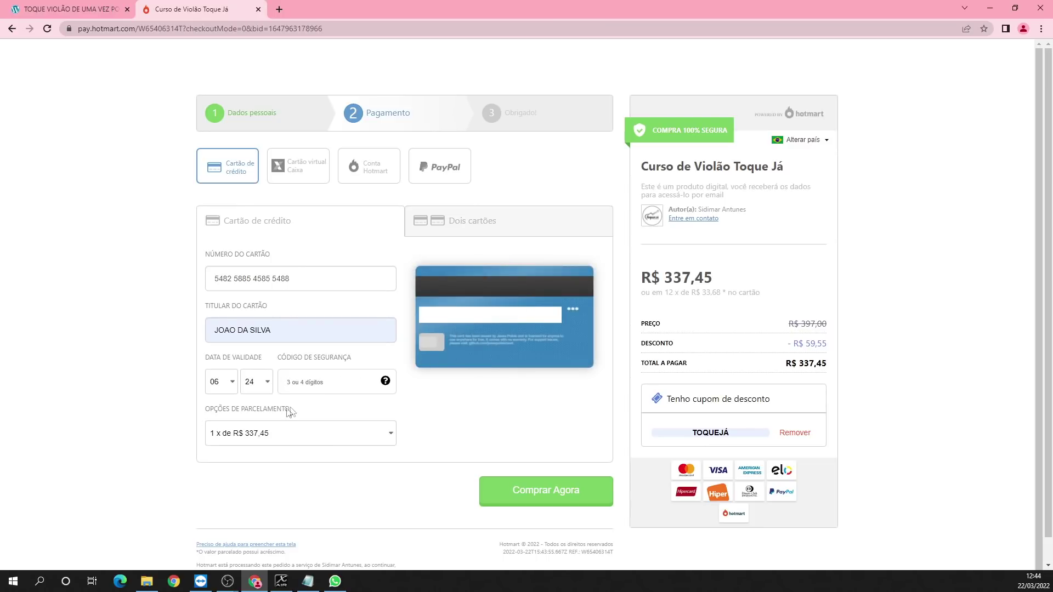
# Step: Enter the security code, choose 12 x de R$ 33,68 instalments, and submit with Comprar Agora
pyautogui.scroll(-1, 262, 433)
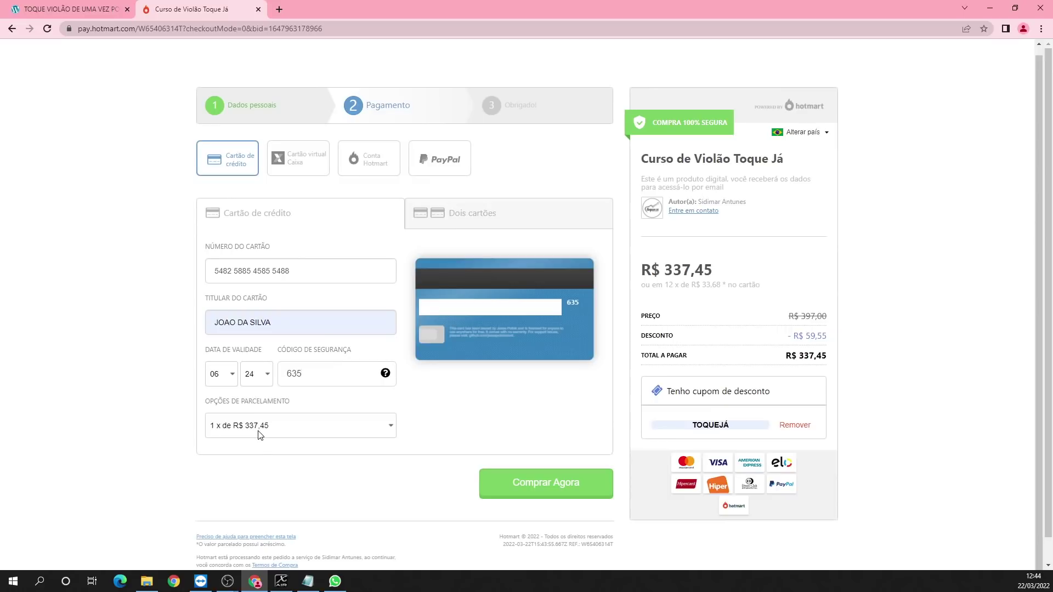
pyautogui.click(393, 430)
pyautogui.click(393, 431)
pyautogui.scroll(-1, 393, 430)
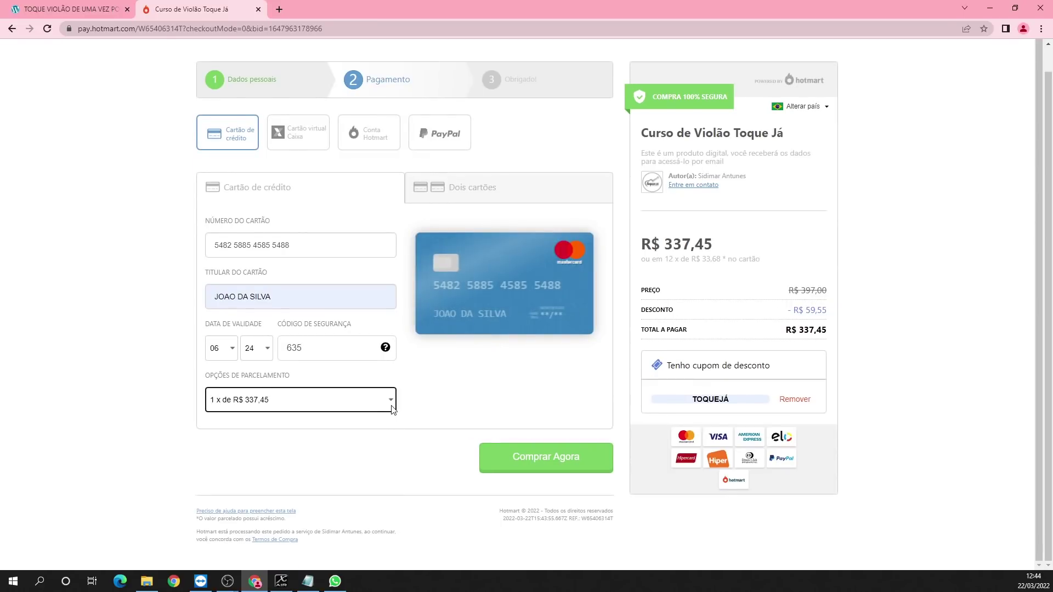
pyautogui.click(392, 409)
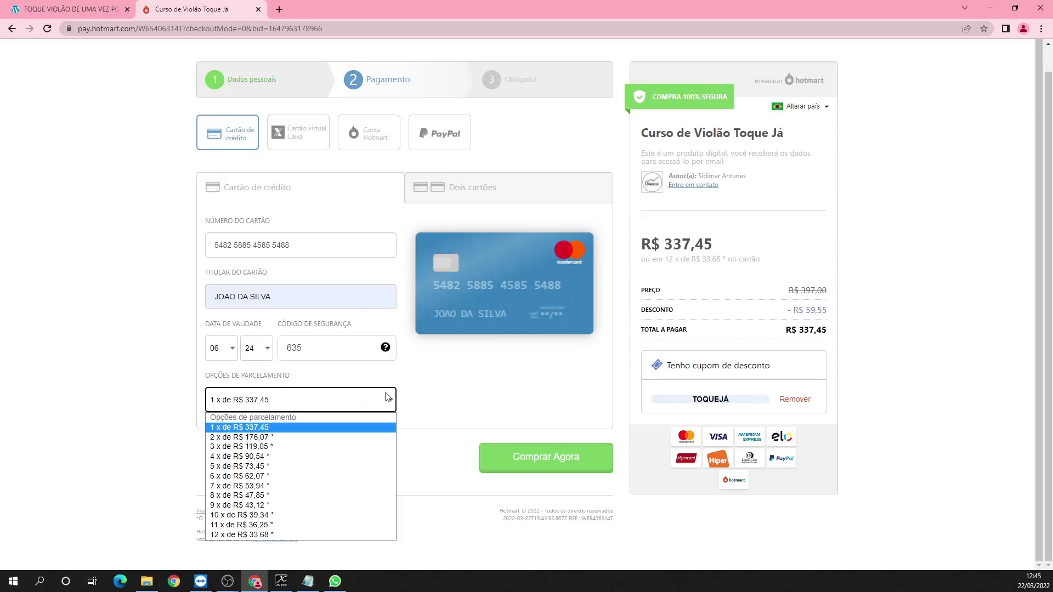
pyautogui.click(267, 536)
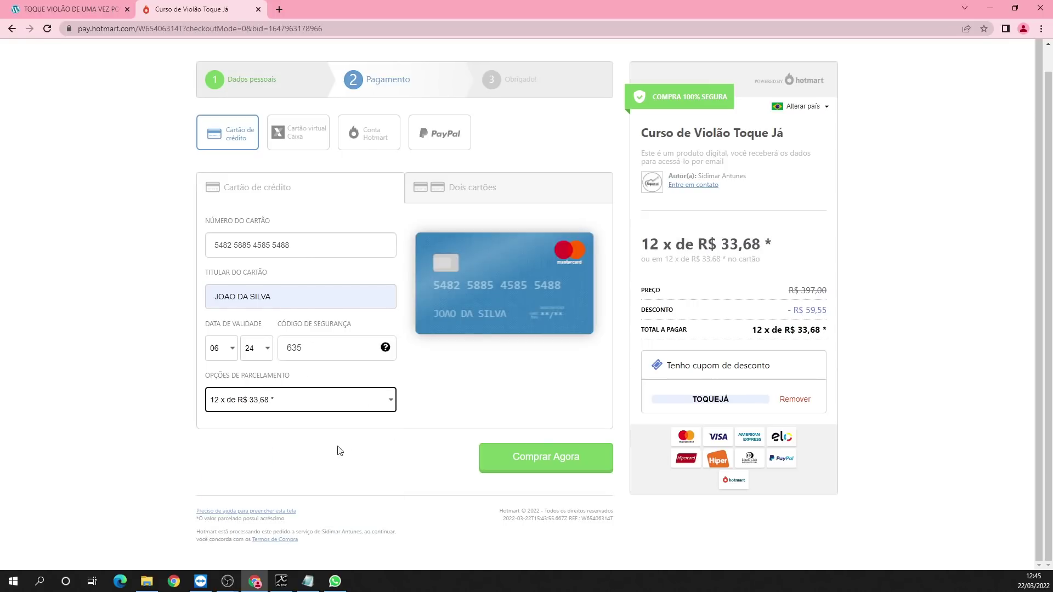
pyautogui.click(535, 465)
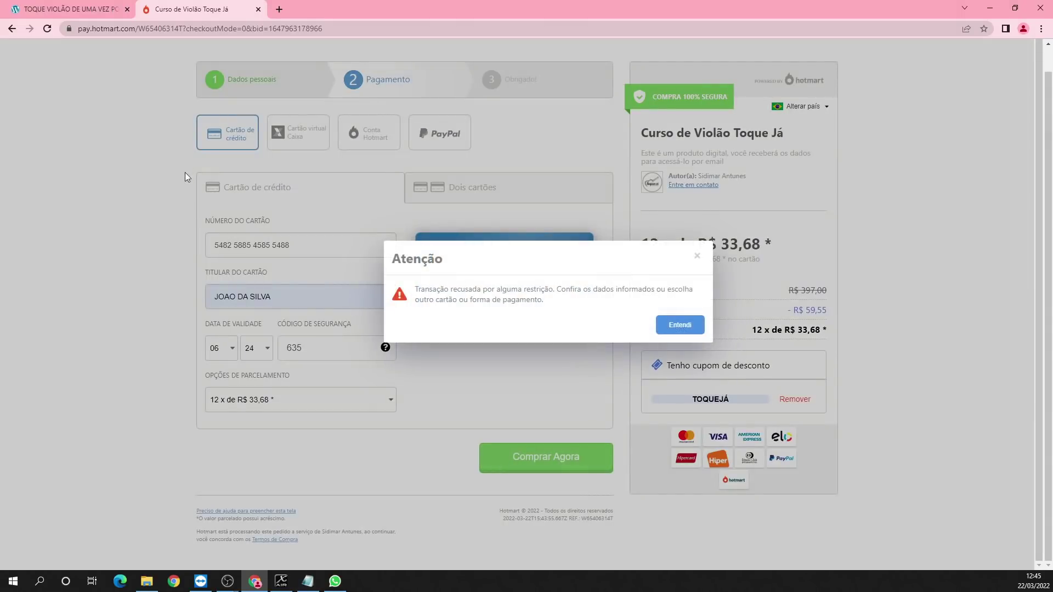
# Step: Dismiss the Atenção refusal with Entendi, retry Comprar Agora, then return to Dados pessoais
pyautogui.click(675, 328)
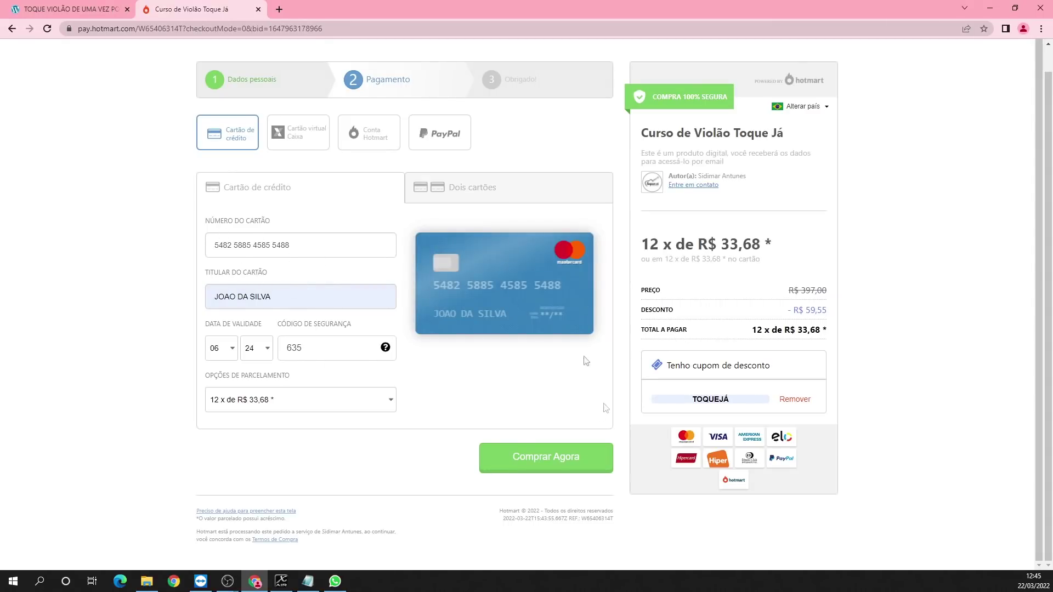
pyautogui.click(528, 455)
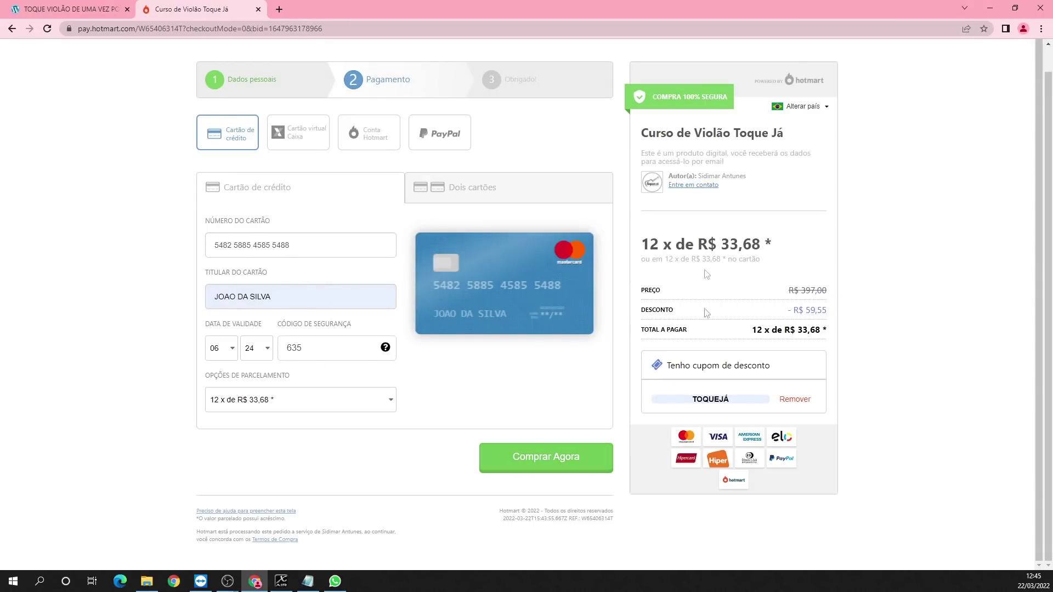
pyautogui.click(260, 81)
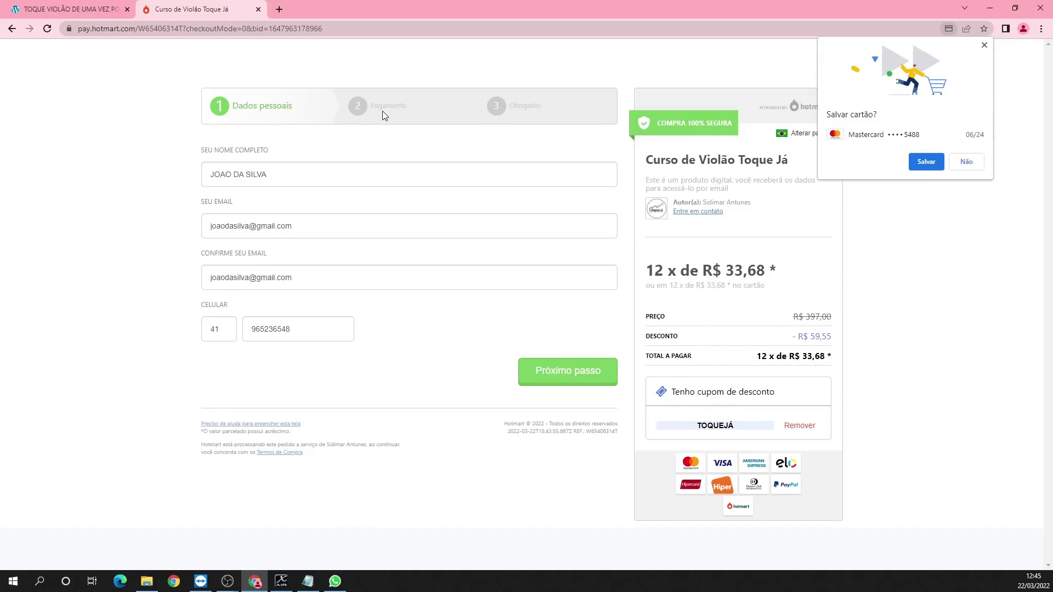
# Step: Return to Pagamento, briefly try Dois cartões, then switch back to Cartão de crédito
pyautogui.click(594, 382)
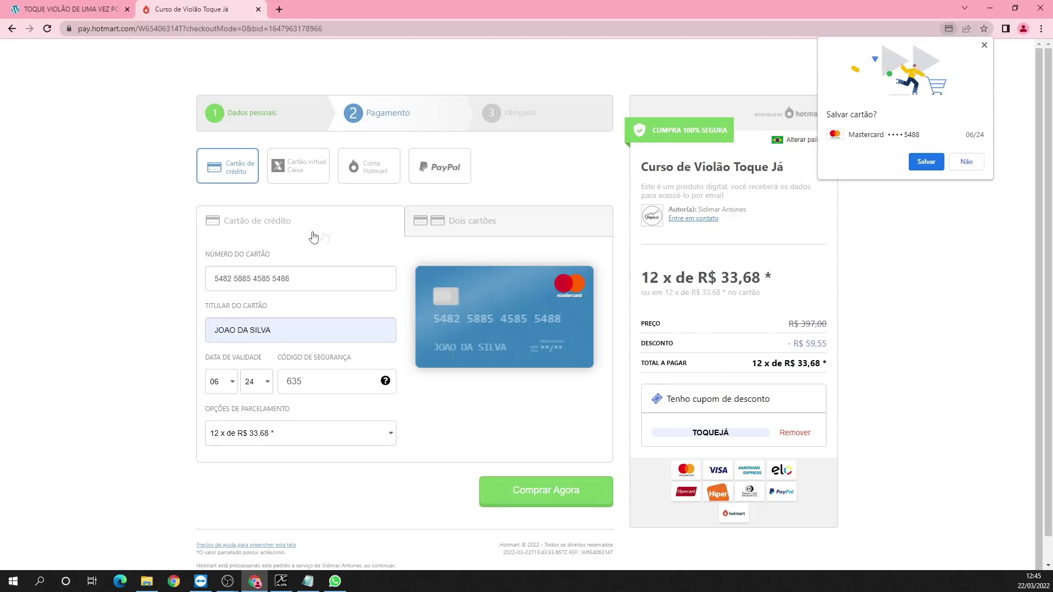
pyautogui.click(478, 231)
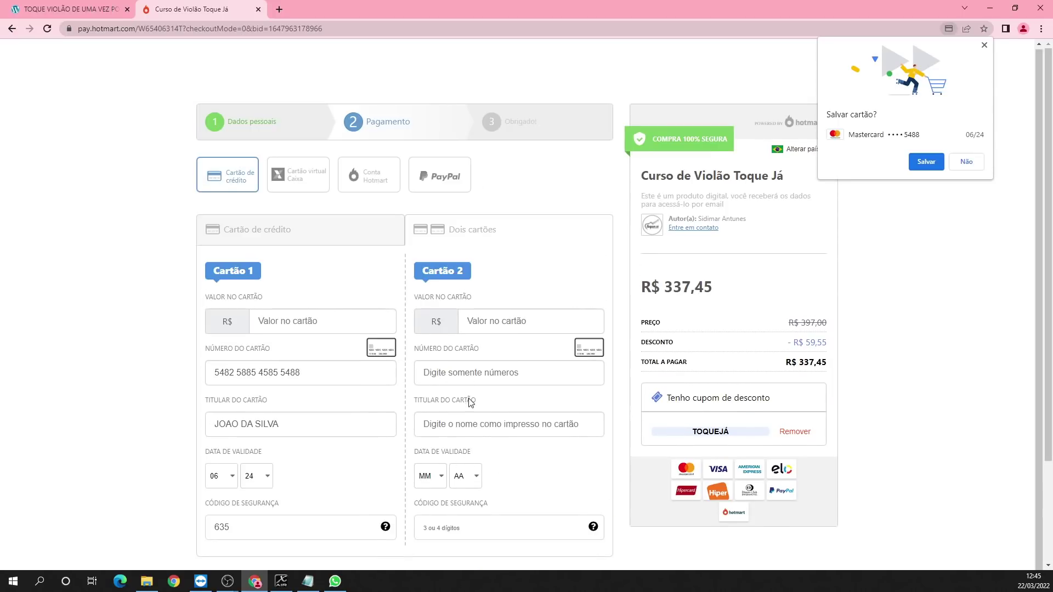
pyautogui.click(270, 235)
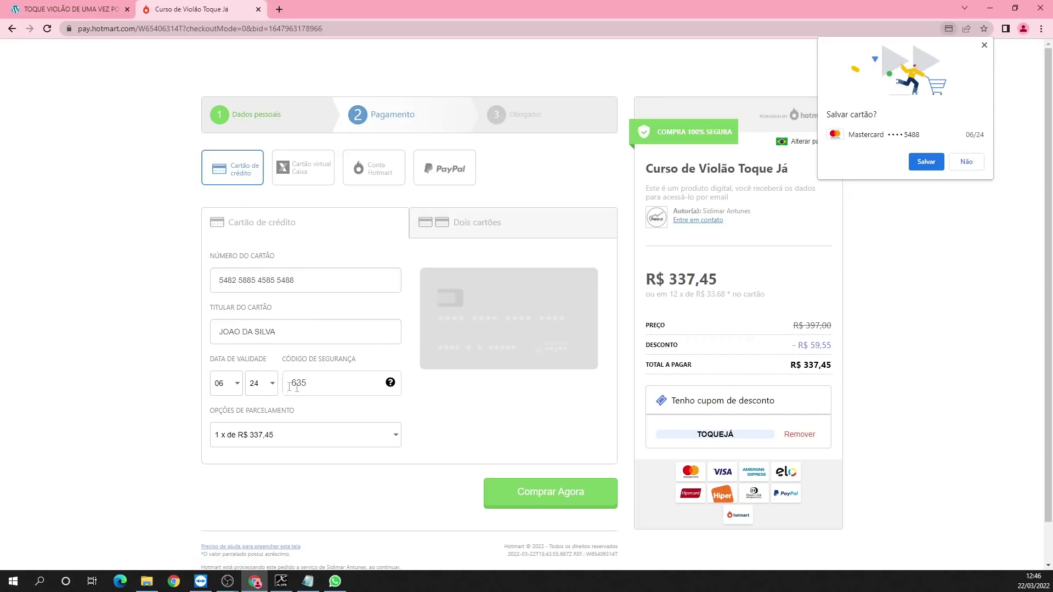
# Step: Review the security code and keep the instalment option at 1 x de R$ 337,45
pyautogui.moveTo(308, 386); pyautogui.dragTo(288, 383)
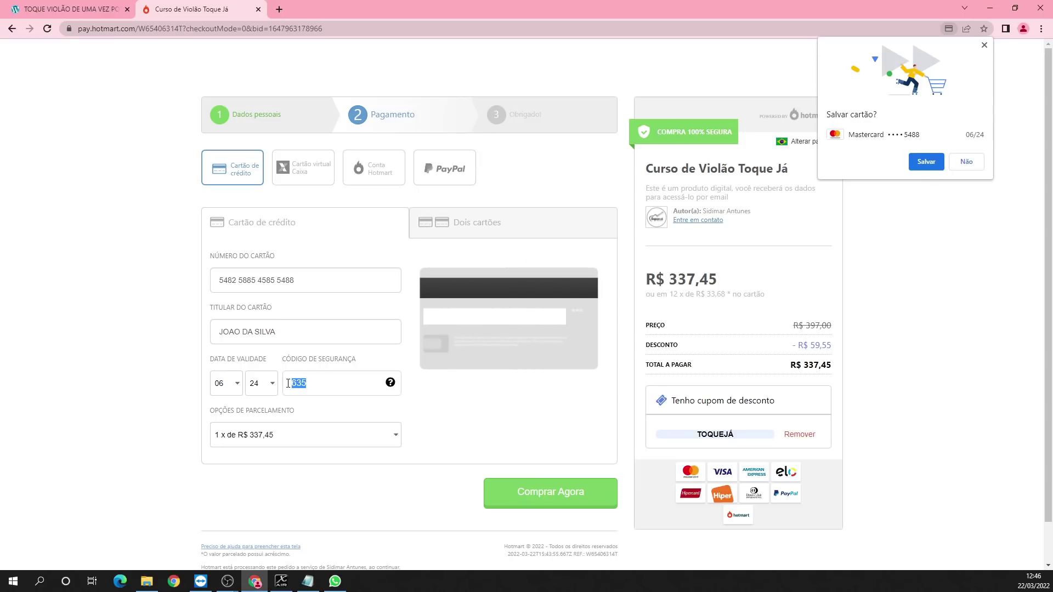
pyautogui.click(236, 437)
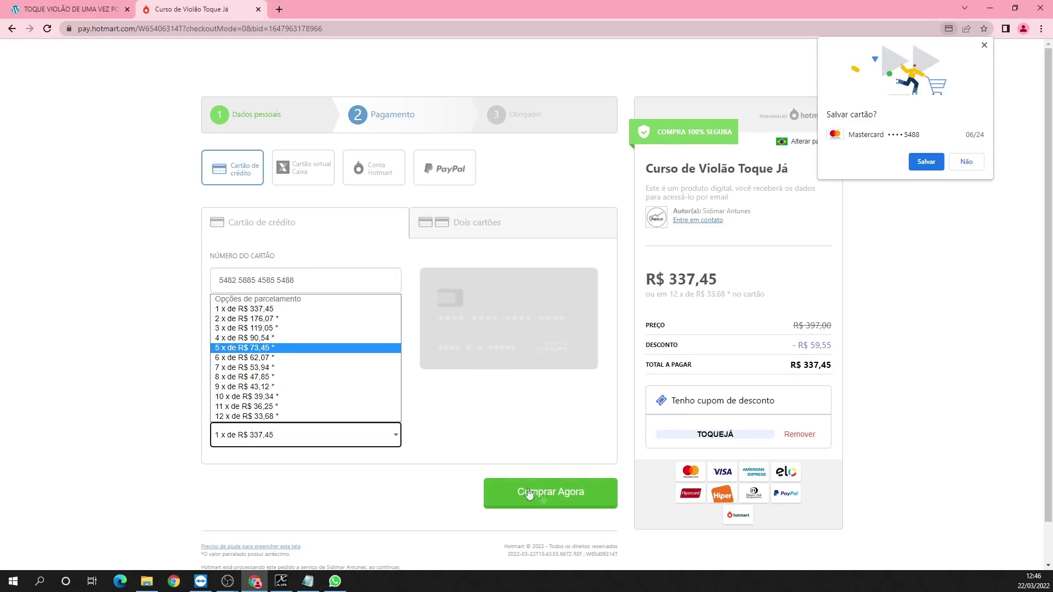
pyautogui.click(453, 483)
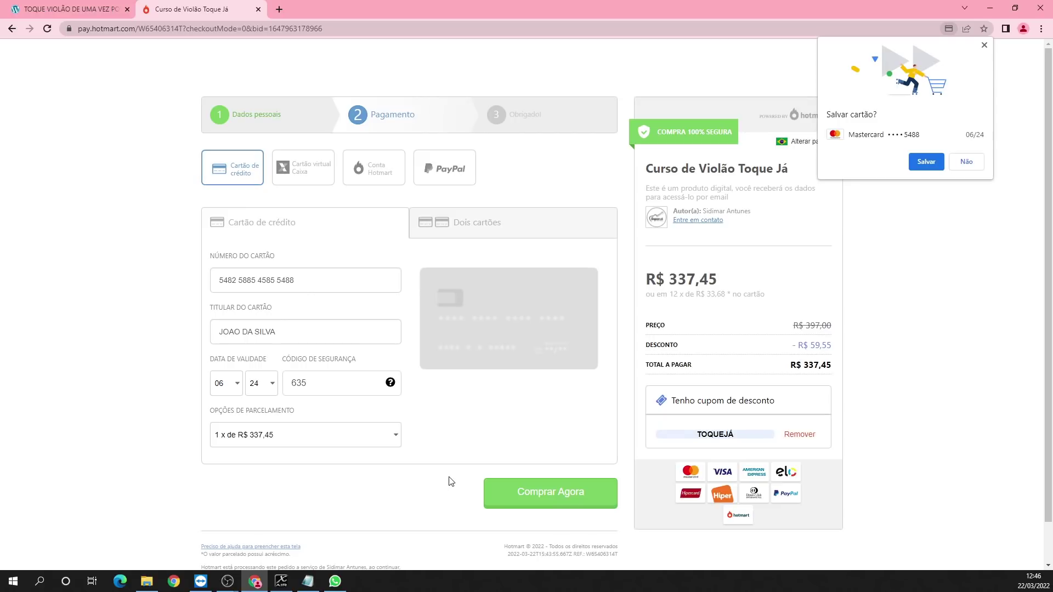
pyautogui.moveTo(335, 587)
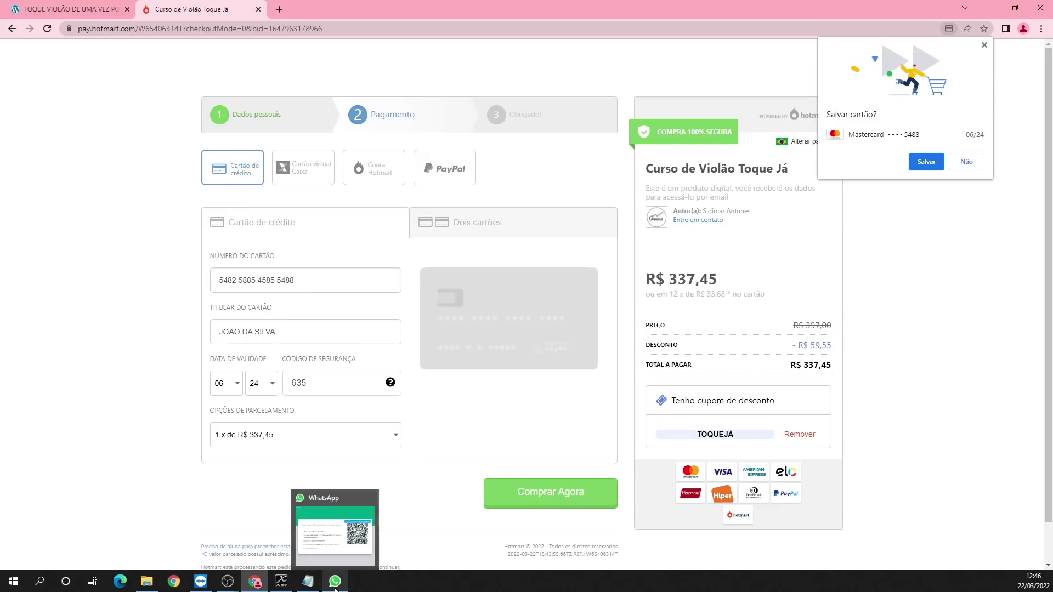